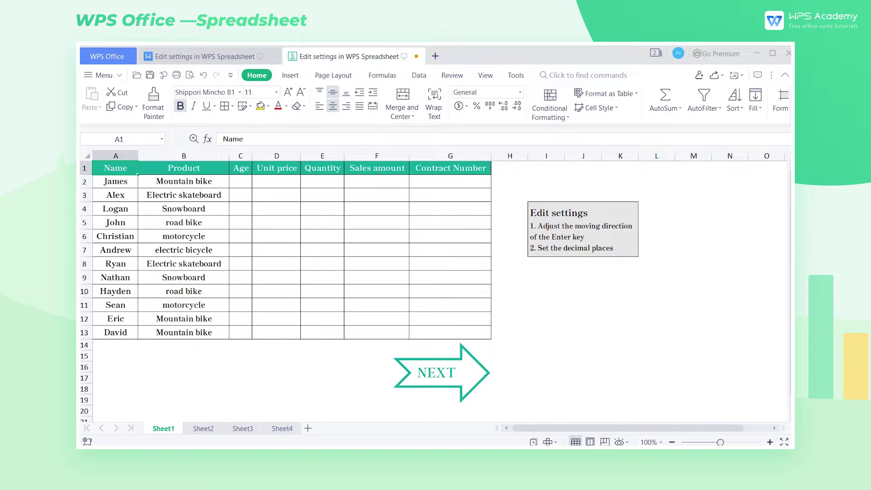
In the Edit options, make Enter move the selection to the Right.
click(104, 76)
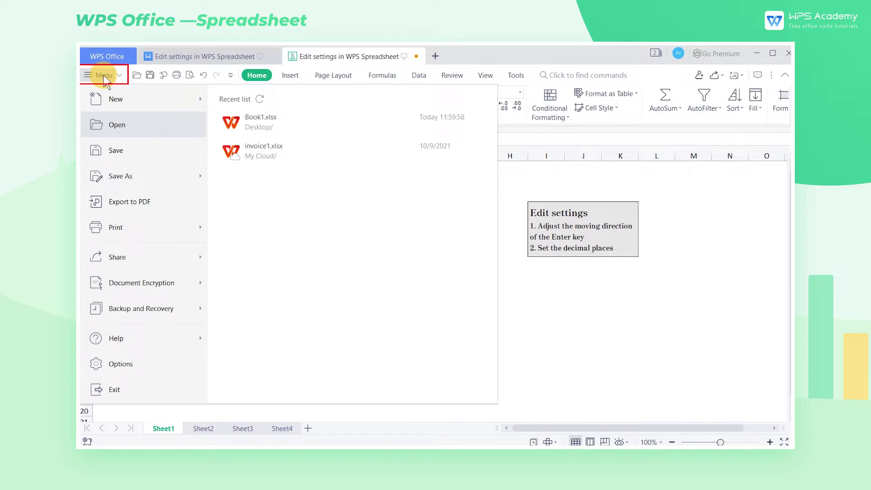
click(140, 359)
click(203, 111)
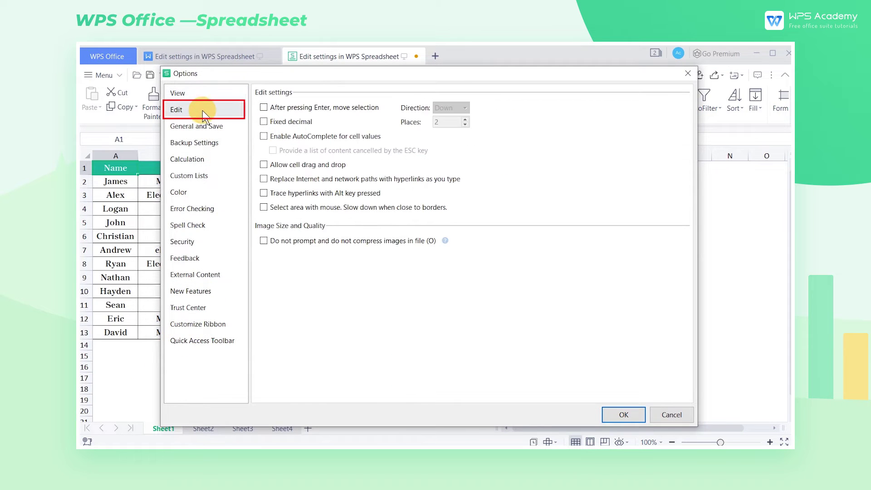
click(264, 108)
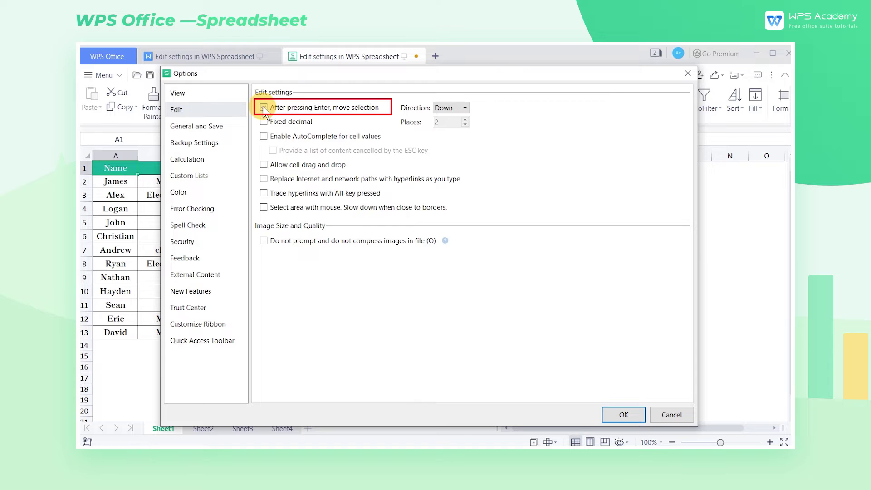
click(442, 108)
click(449, 123)
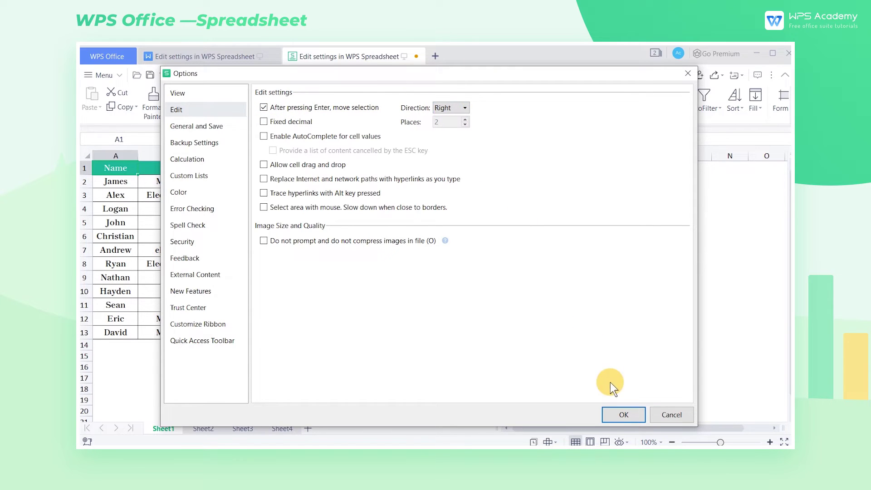
click(623, 414)
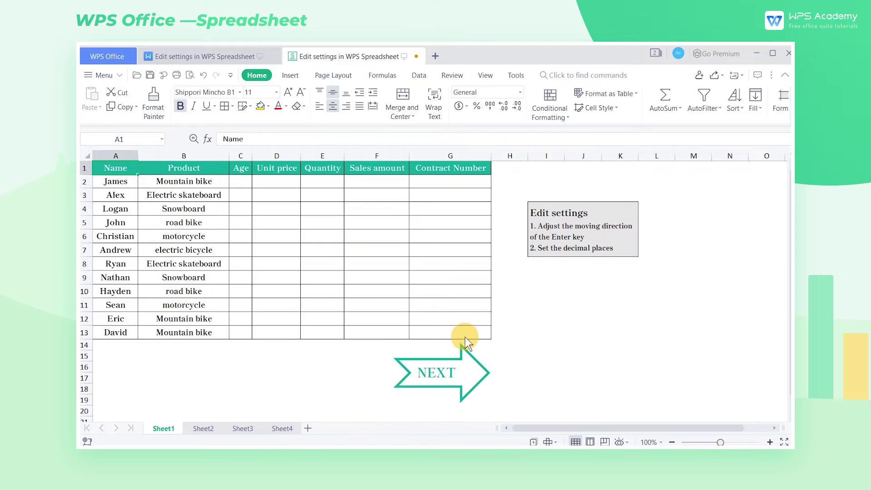
Test it from D2 by pressing Enter repeatedly to move right along row 2 to I2.
click(268, 184)
key(Return)
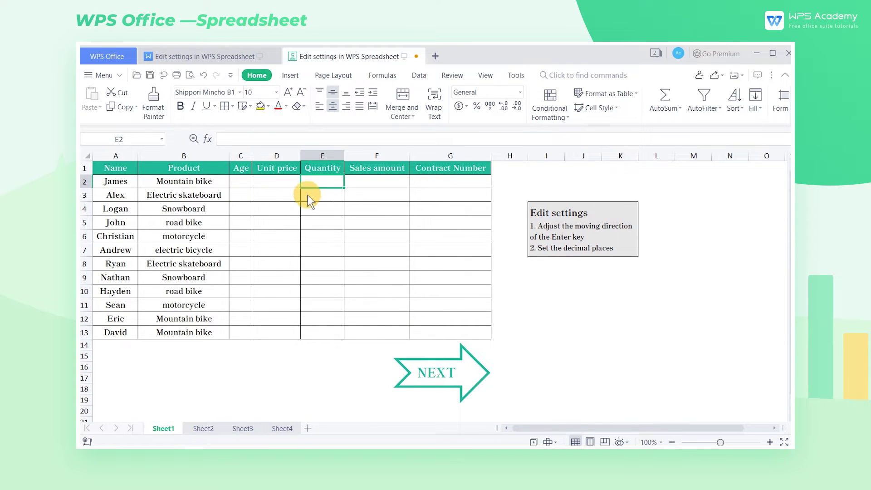
key(Return)
key(Return)
key(Return)
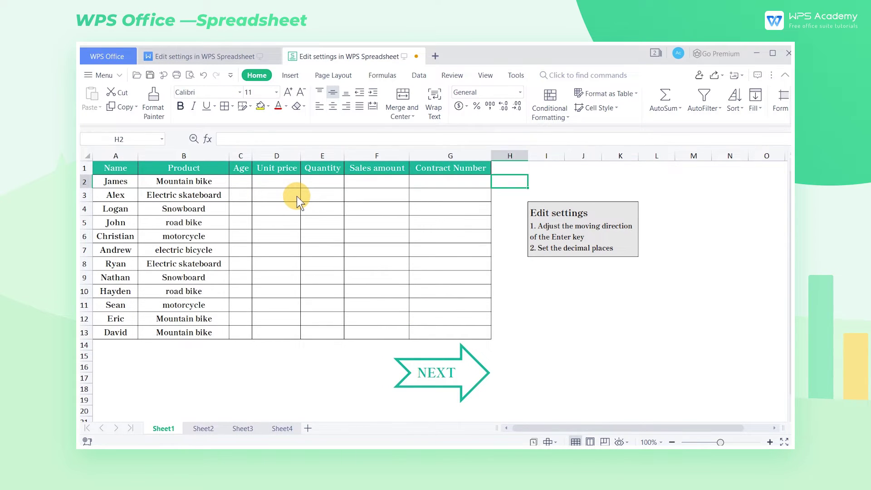
key(Return)
key(Return)
key(Return)
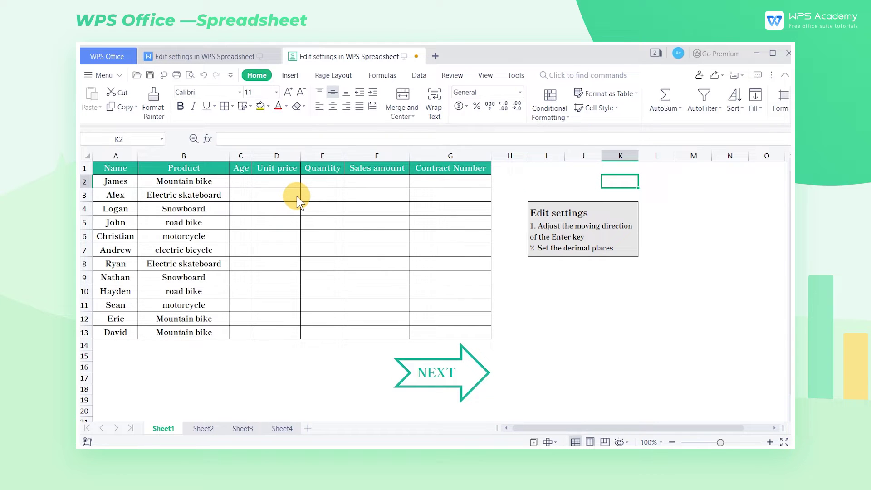
key(Return)
key(Return)
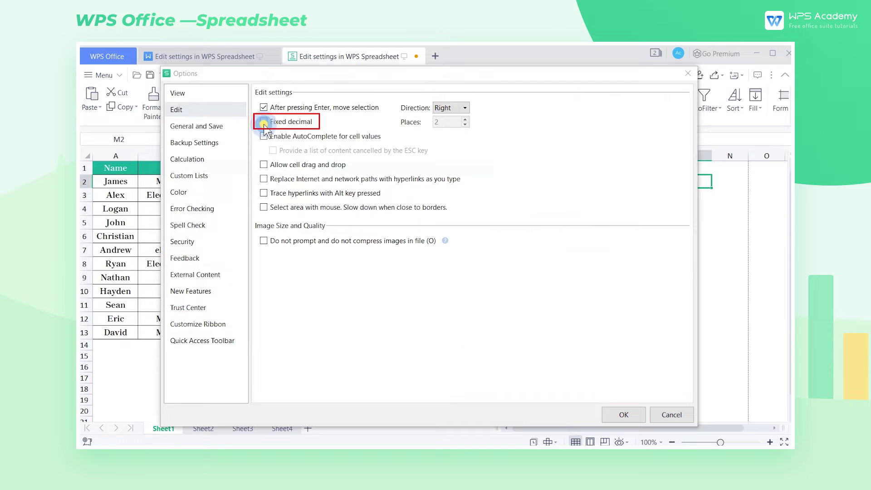
Turn on fixed decimal entry with 3 places, then enter 20 in F2 and 1 in F3.
click(263, 123)
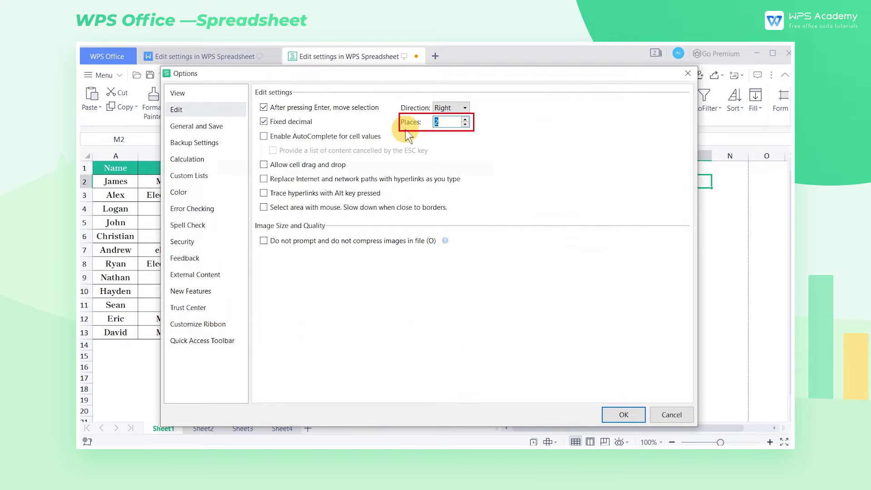
click(621, 410)
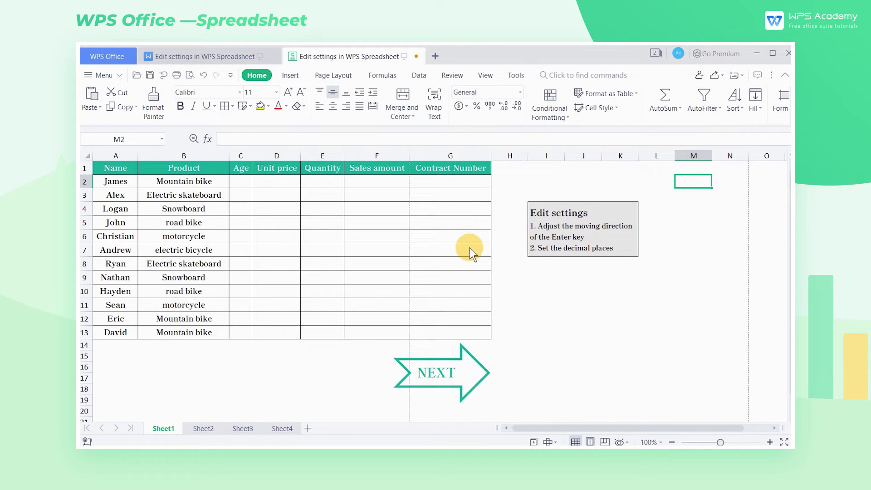
click(376, 182)
text(2021)
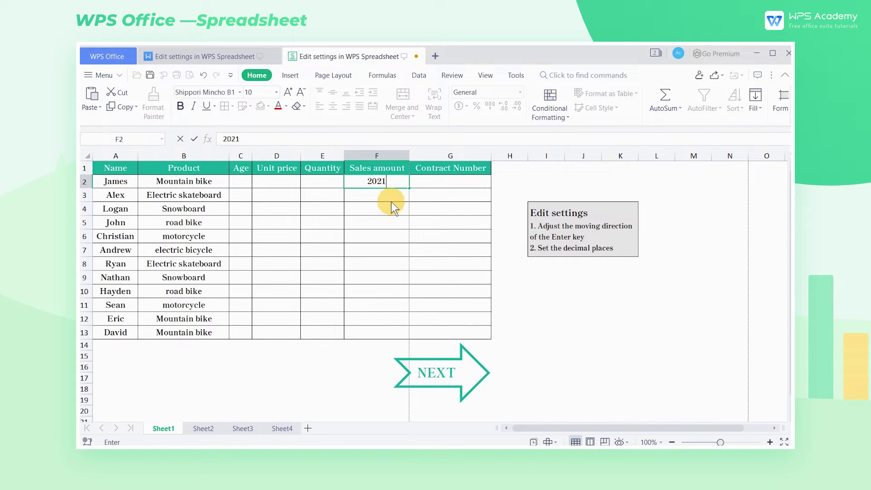
key(Return)
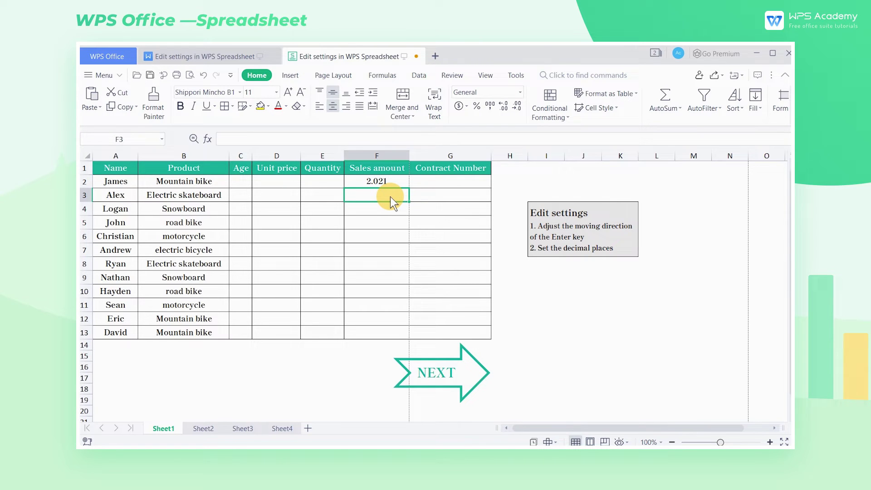
text(1)
key(Return)
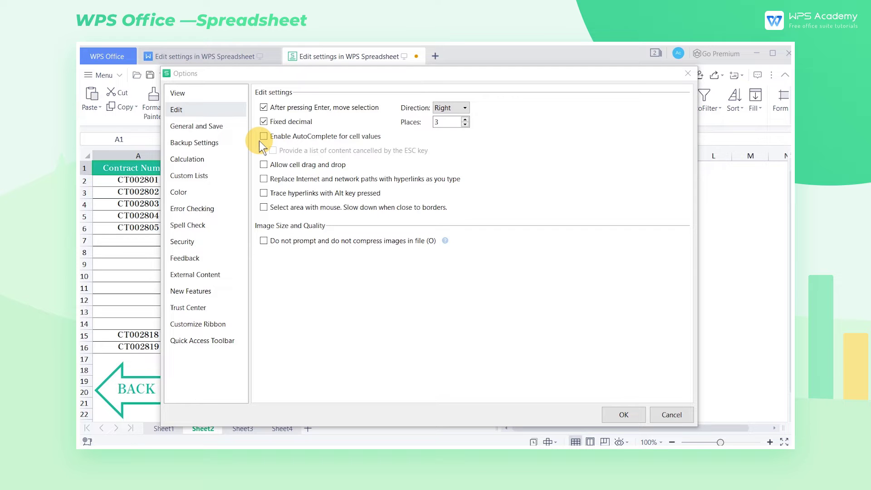
Enable AutoComplete for cell values, then type C in empty cell A8 to see suggestions.
click(262, 137)
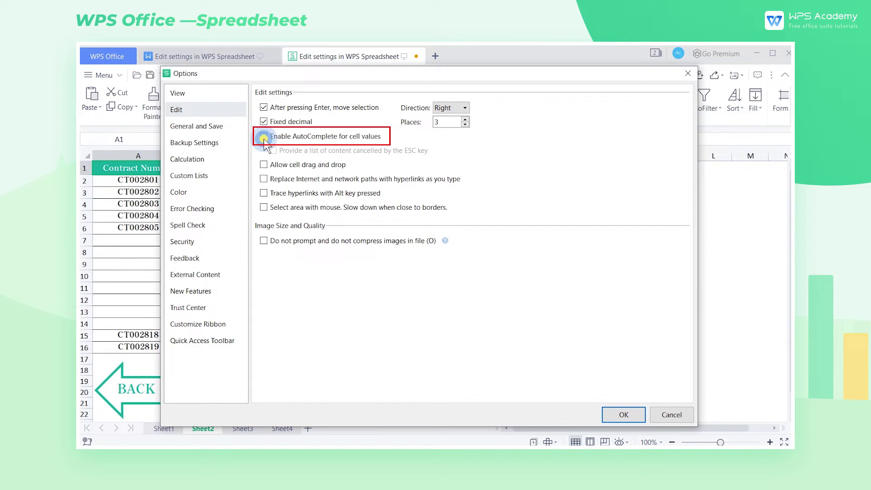
click(623, 414)
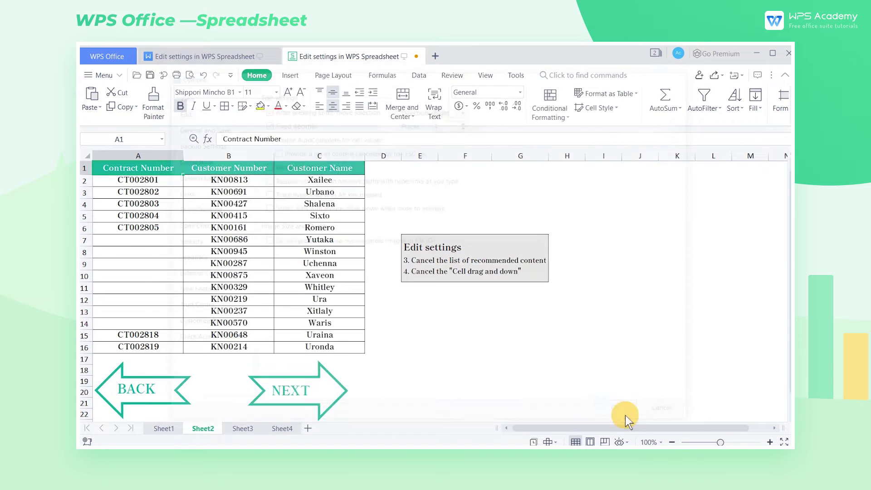
click(146, 251)
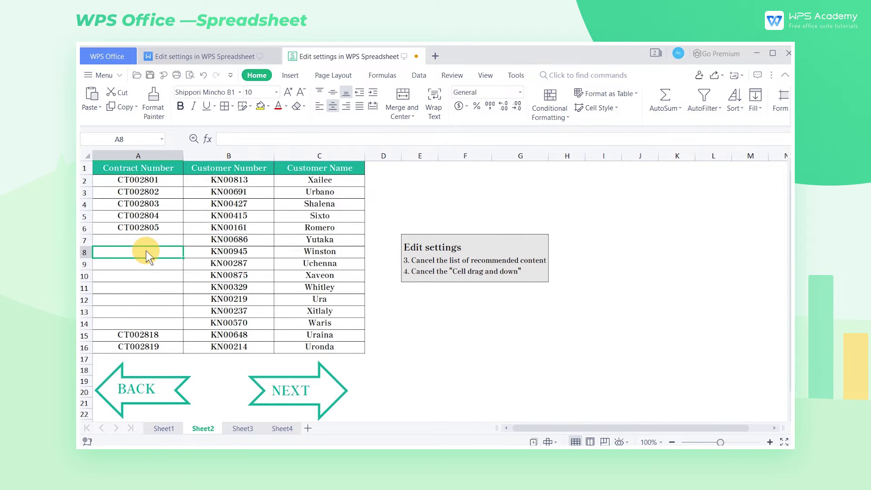
double_click(146, 252)
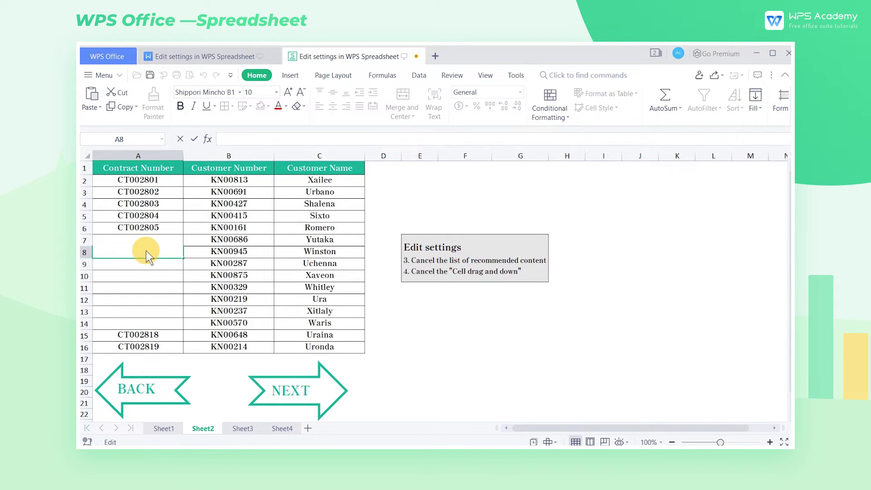
text(C)
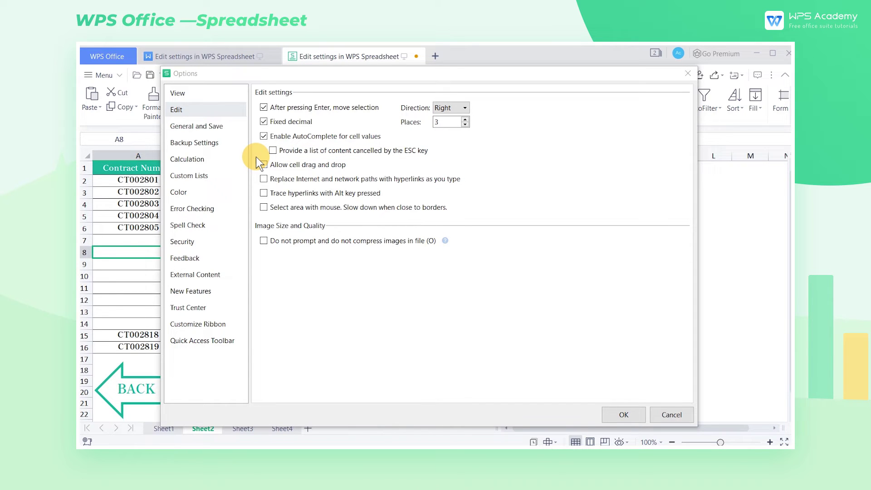
Enable the Esc-cancelled content list, type CT20 in A8, cancel with Esc, then re-edit A8.
click(272, 150)
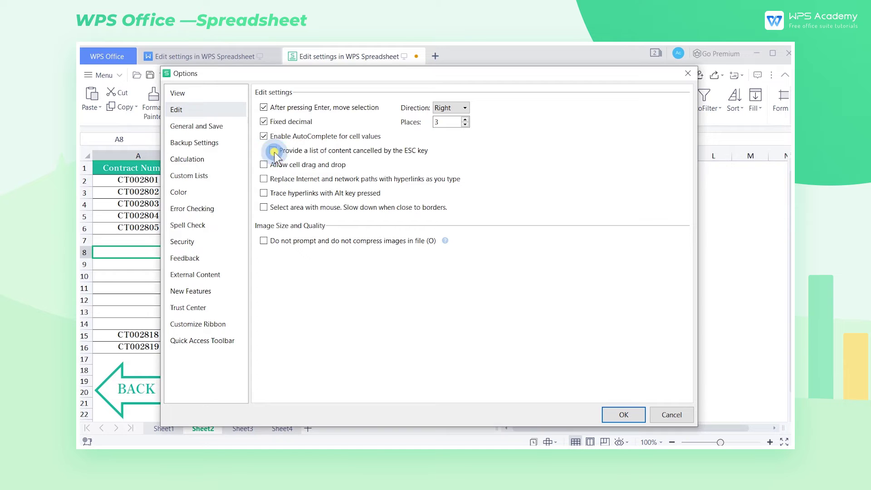
click(617, 413)
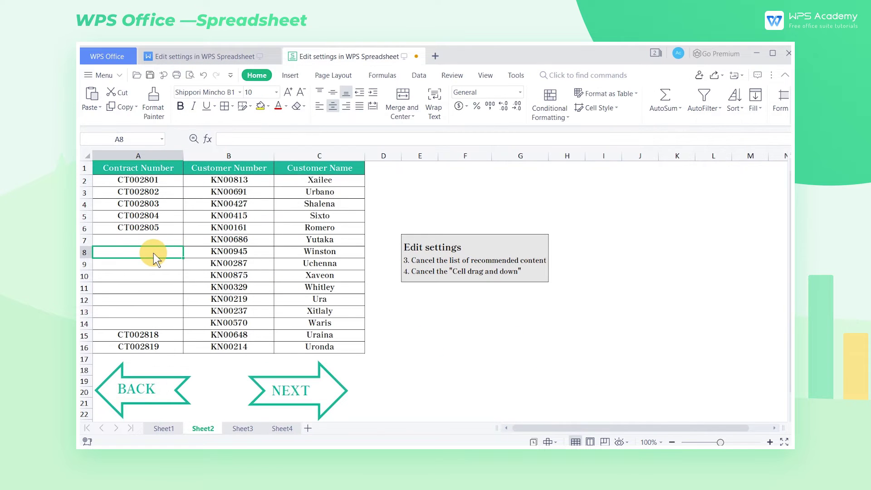
text(CT2021)
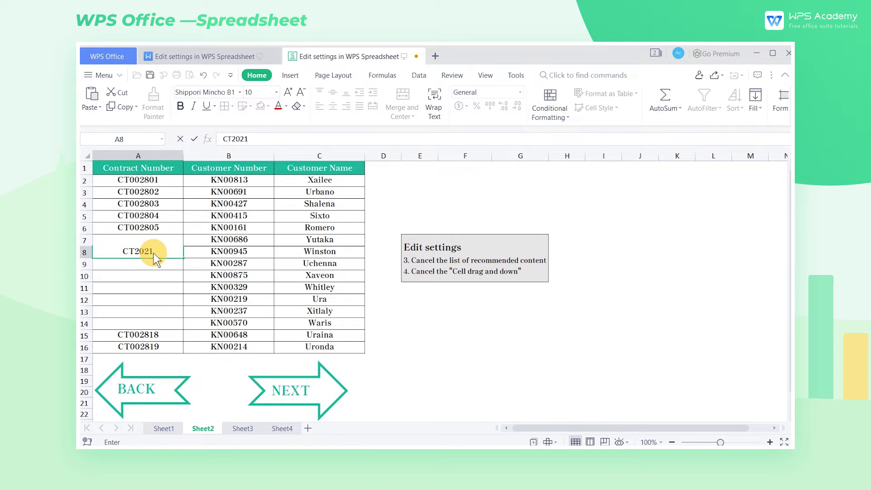
key(Escape)
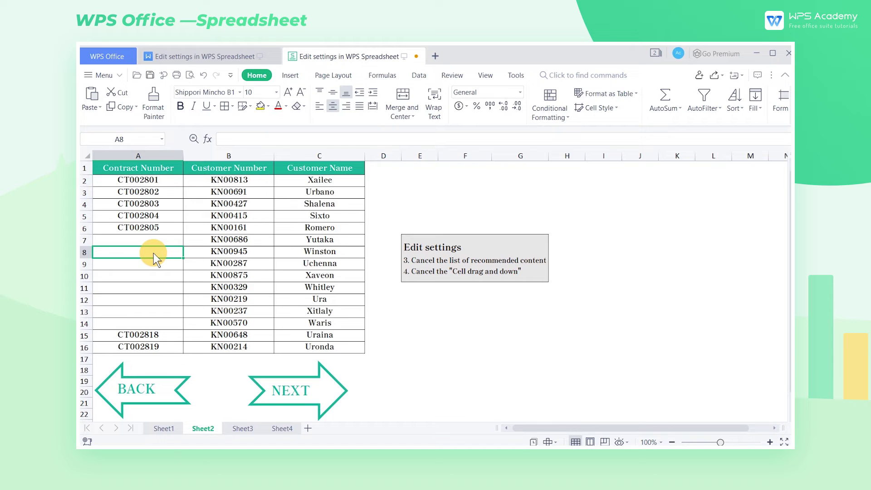
double_click(154, 253)
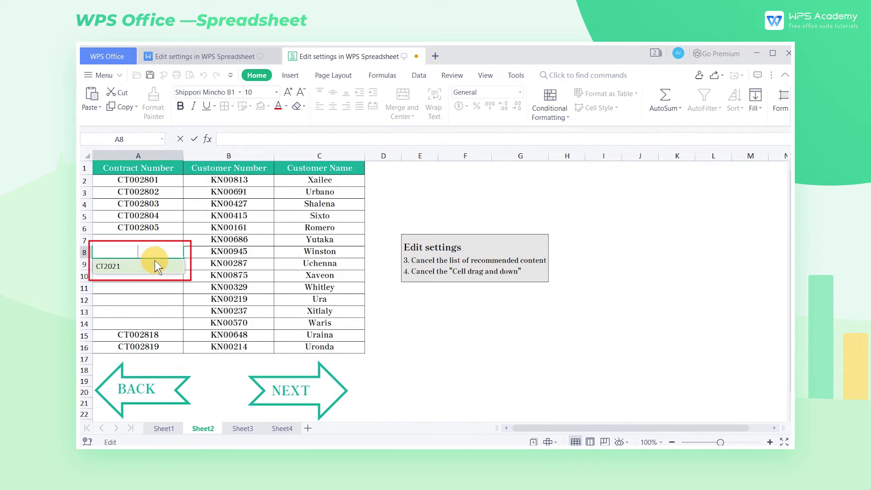
Accept CT2021 in A8, enable cell drag and drop, and drag the cell down to A11.
click(156, 269)
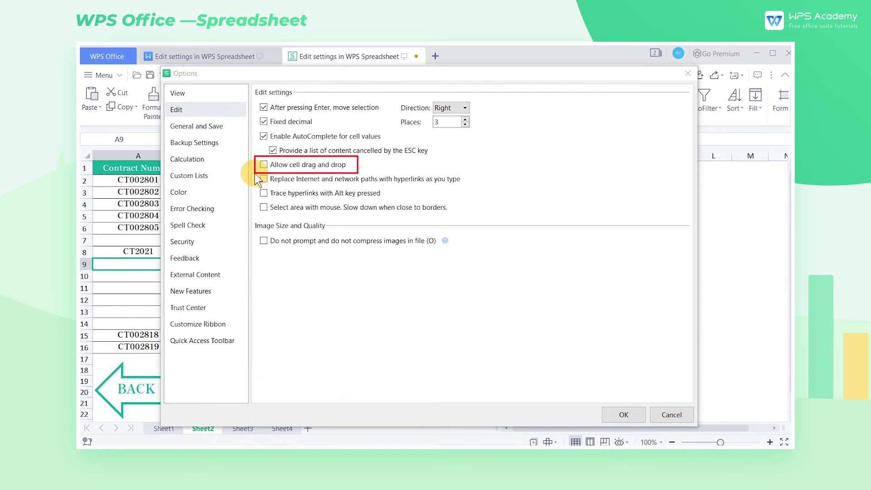
click(264, 166)
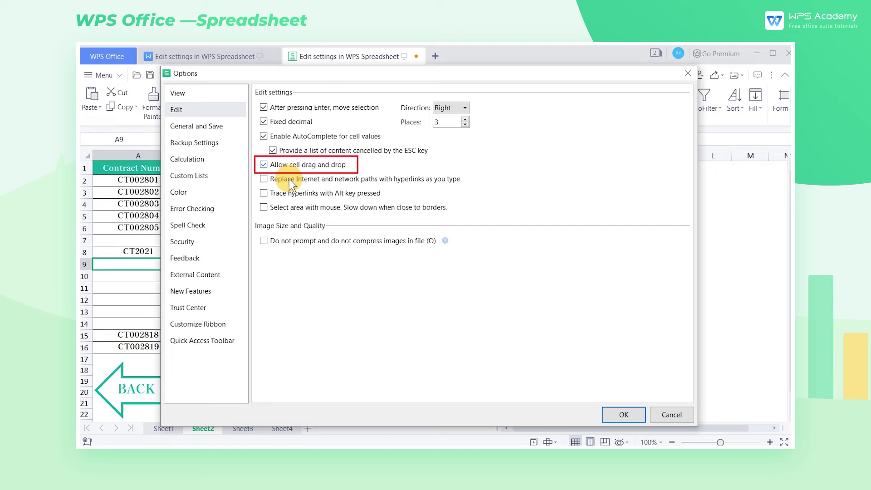
click(614, 413)
click(161, 255)
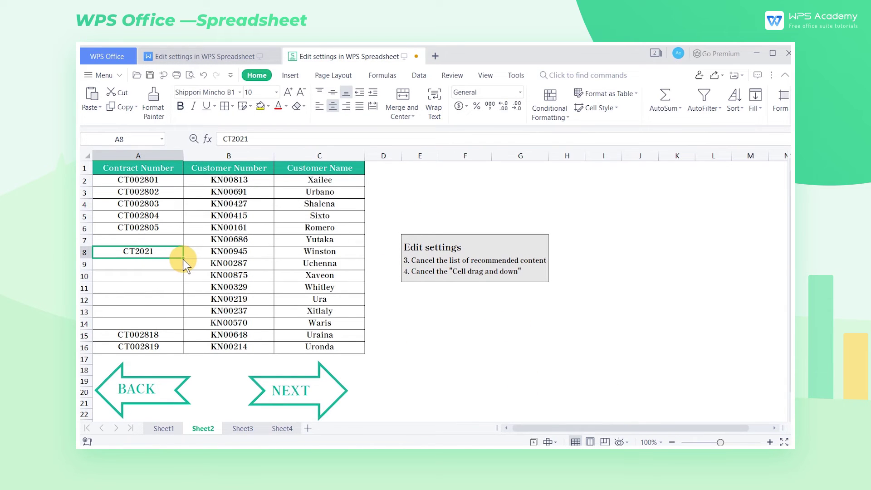
drag(179, 260, 173, 284)
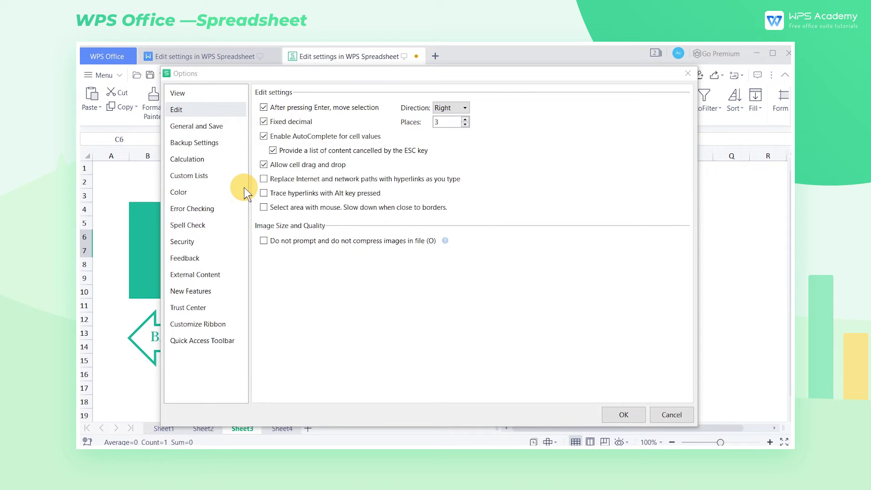
click(263, 179)
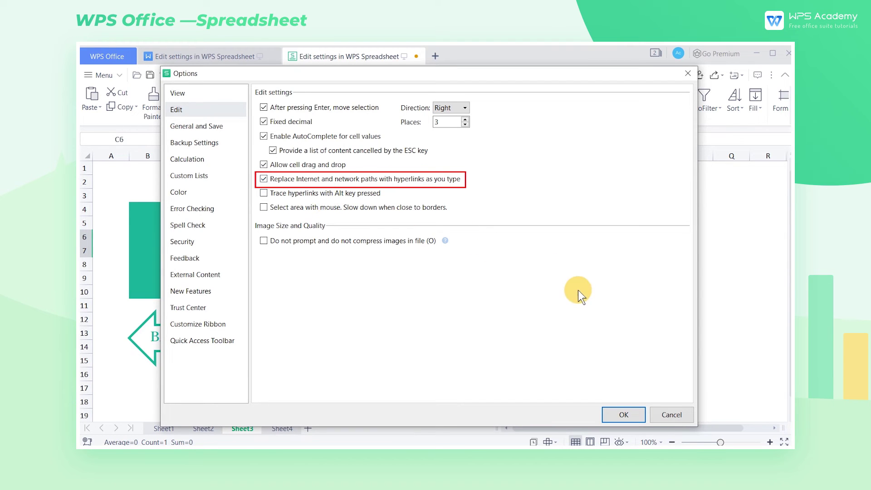
click(618, 410)
click(296, 266)
text(https://www.wps.com/academy/)
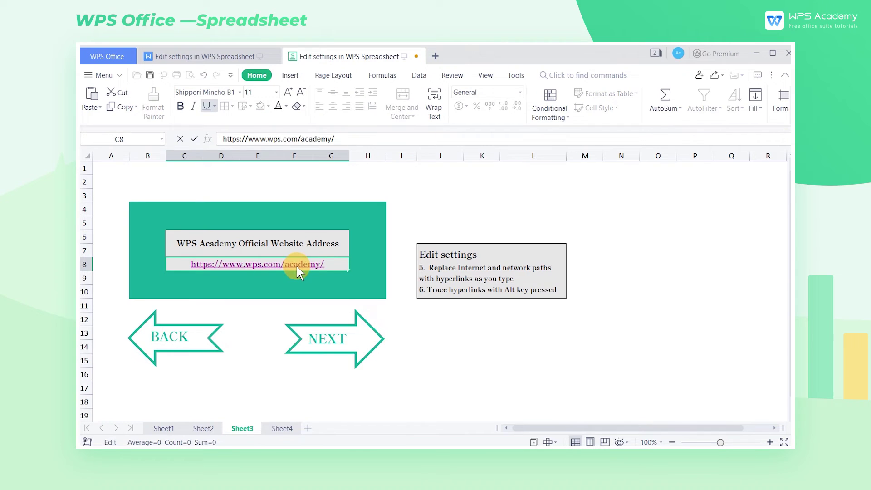
click(288, 277)
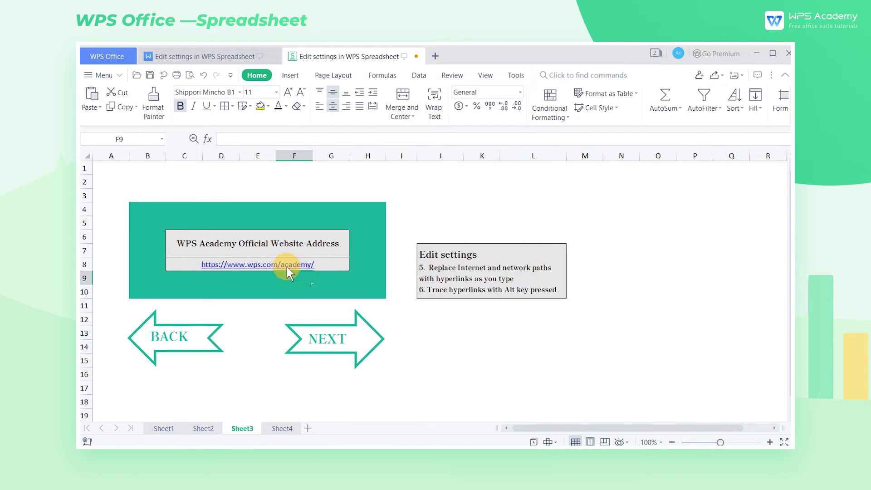
click(287, 267)
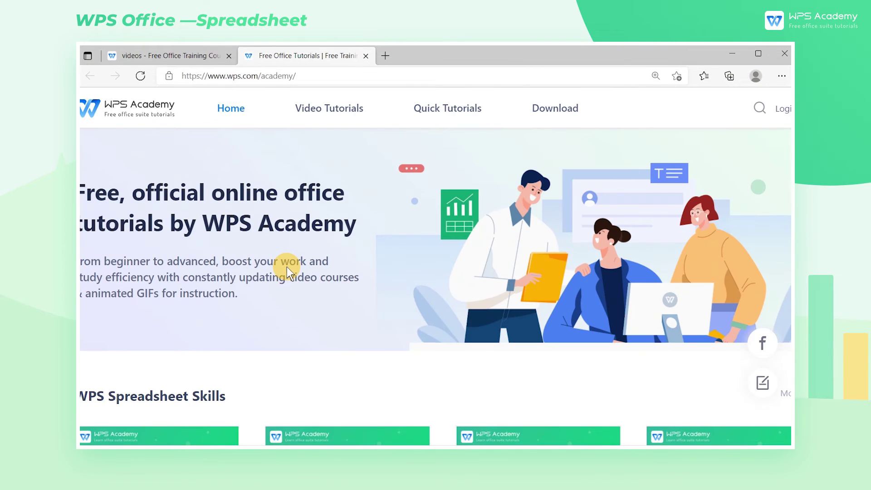
Scroll down the WPS Academy home page in Edge.
scroll(287, 267, down, 5)
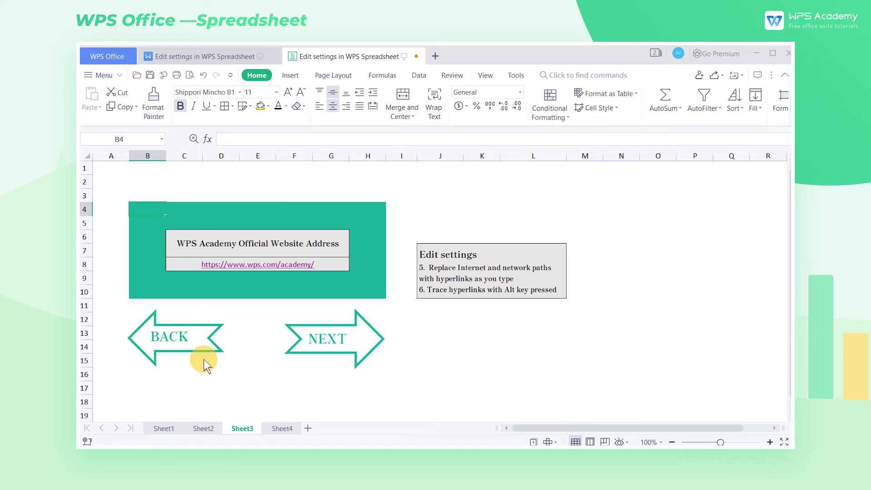
Follow the BACK and NEXT arrows between sheets, ending back on Sheet3.
click(190, 340)
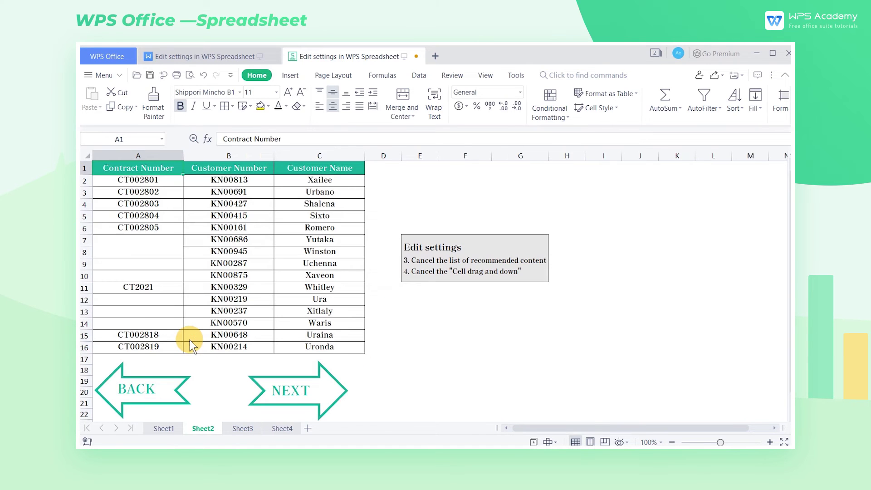
click(161, 384)
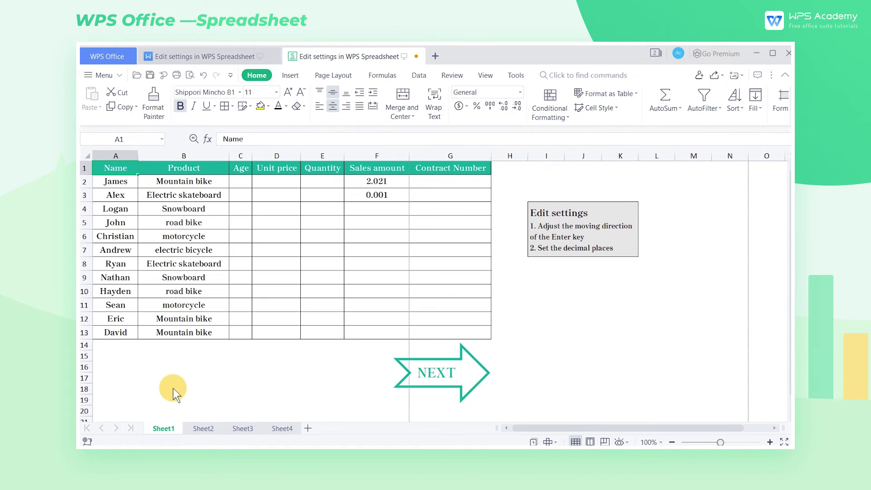
click(429, 380)
click(304, 391)
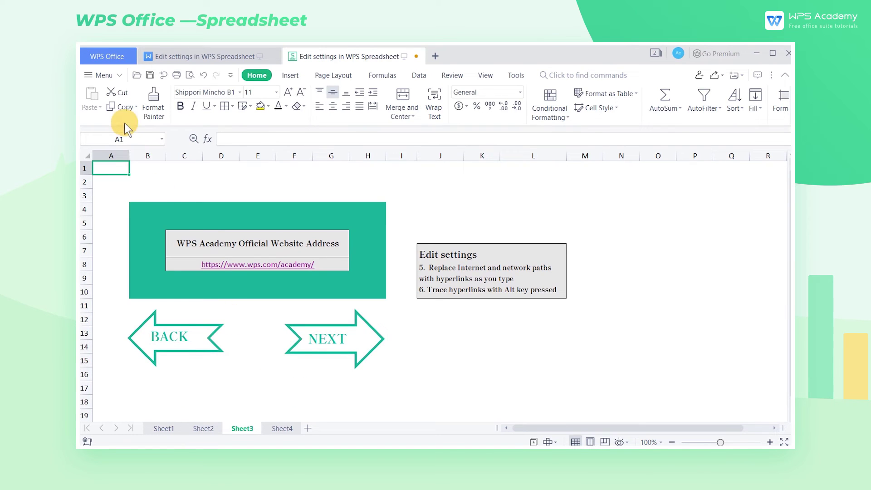
Turn on 'Trace hyperlinks with Alt key pressed' in the Edit options.
click(99, 77)
click(114, 358)
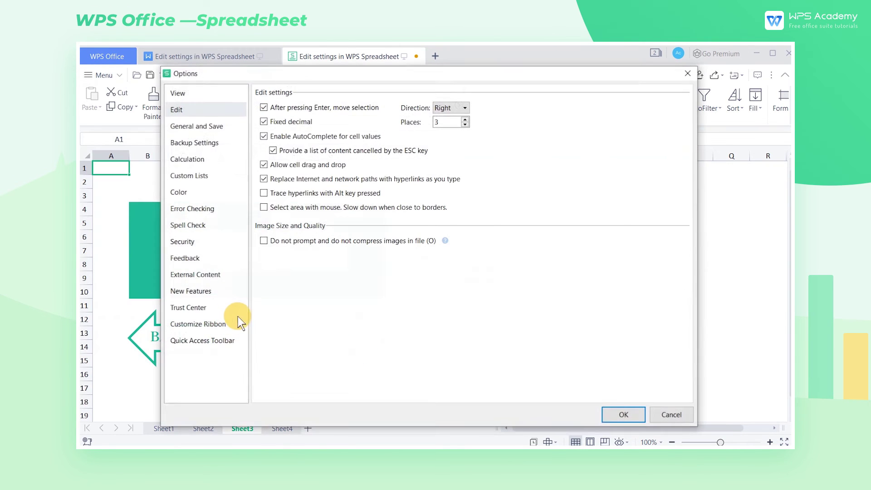
click(263, 193)
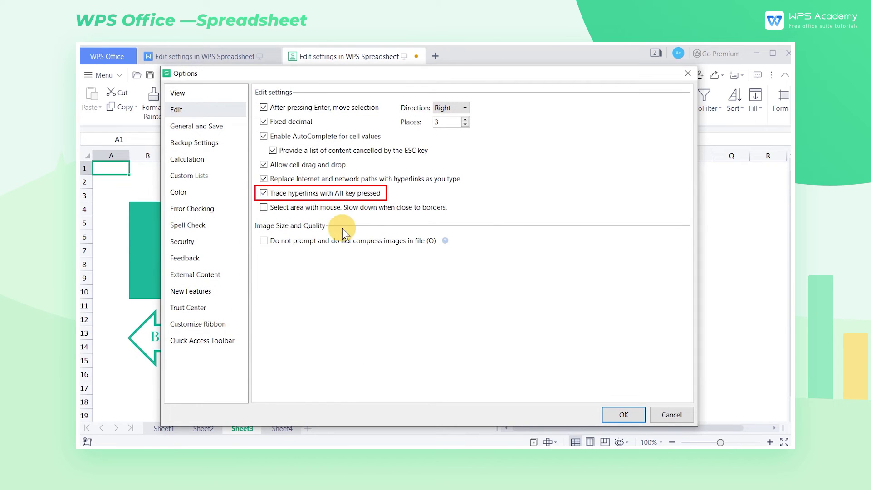
click(609, 410)
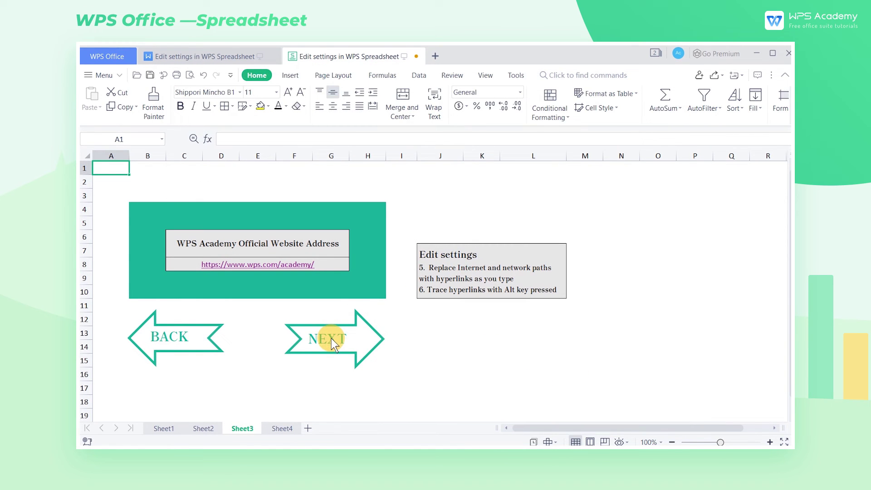
Alt+click the NEXT arrow to reach Sheet4, then follow BACK to Sheet3.
click(331, 339)
click(358, 319)
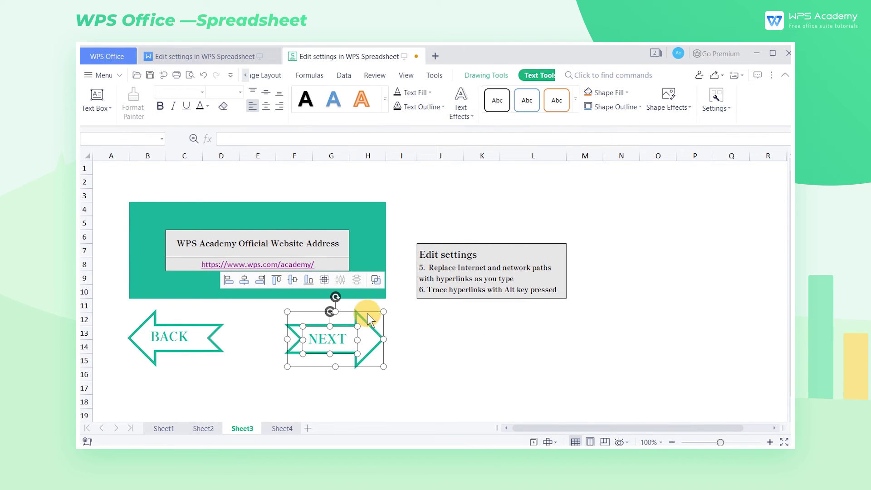
click(371, 314)
click(373, 363)
key(alt)
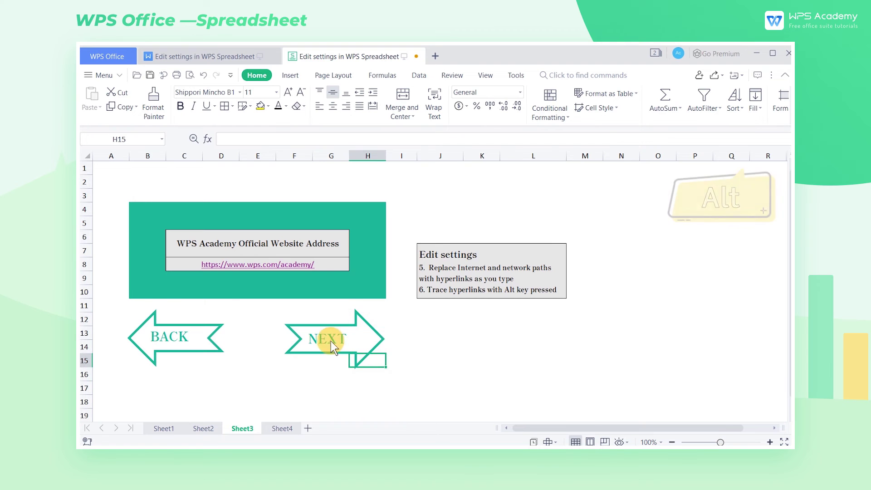
alt+click(317, 336)
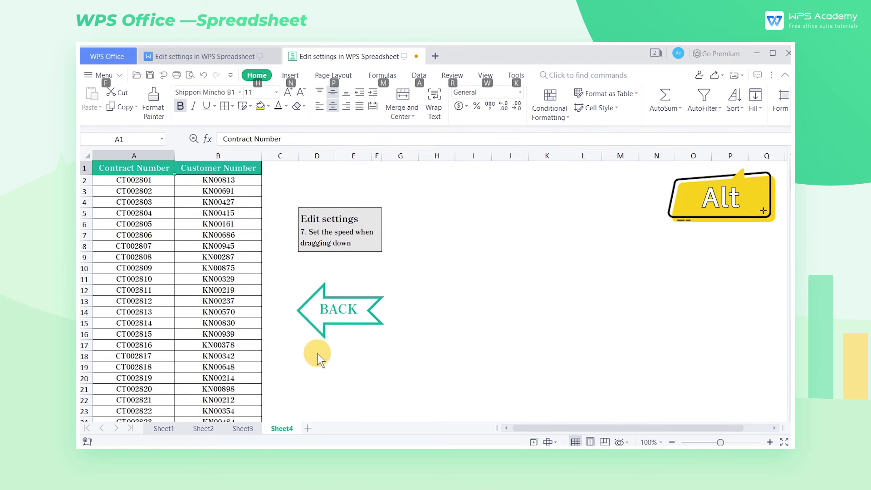
alt+click(336, 309)
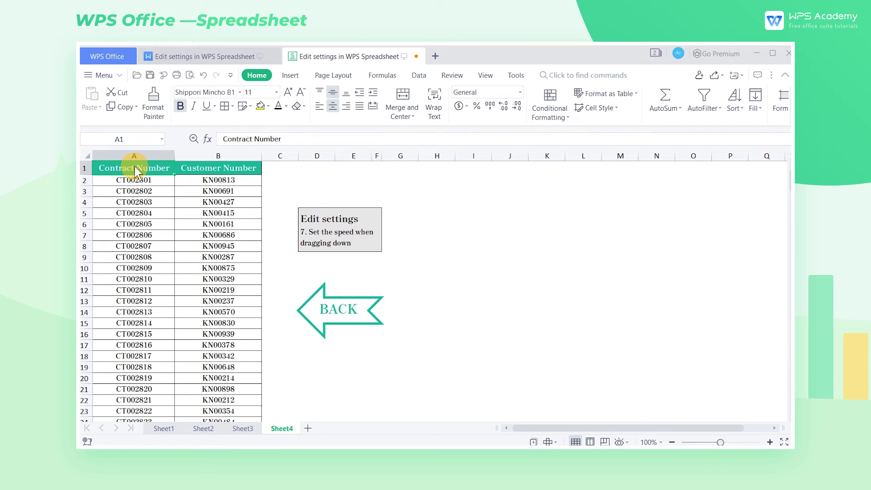
Drag-select the Contract Number and Customer Number columns down through the data, then scroll back to the top.
drag(131, 167, 187, 380)
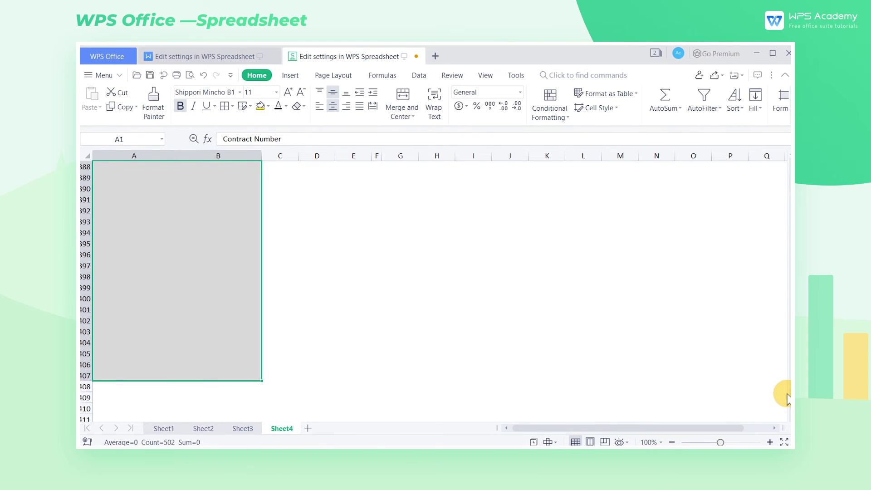
drag(790, 400, 745, 170)
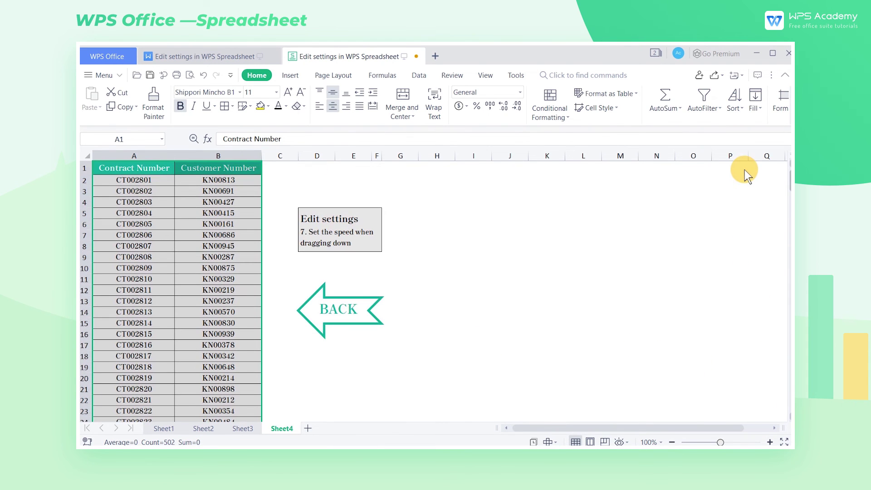
Turn on slowed mouse selection near borders, then drag-select the table A1:B251 on Sheet4.
click(94, 75)
click(119, 362)
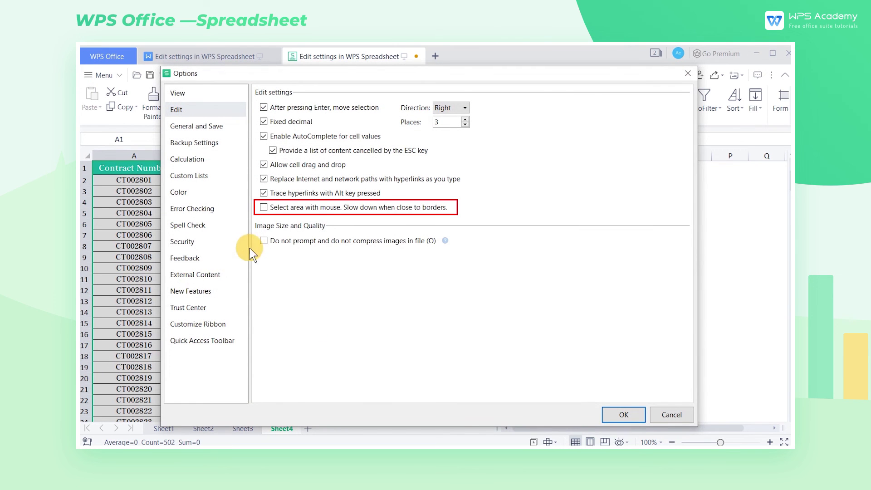
click(264, 207)
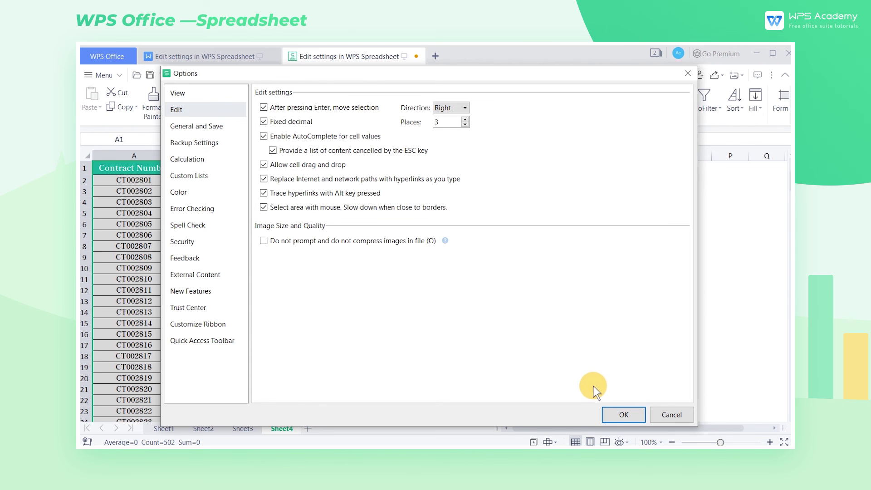
click(618, 410)
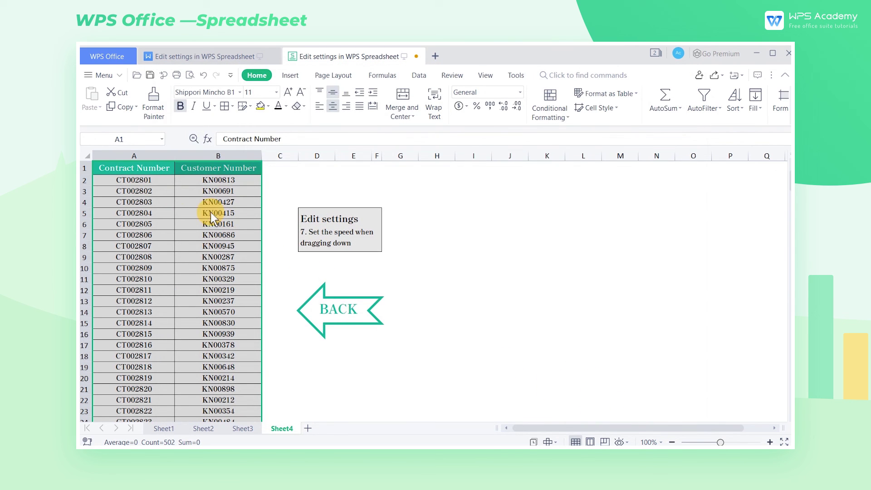
drag(134, 168, 210, 402)
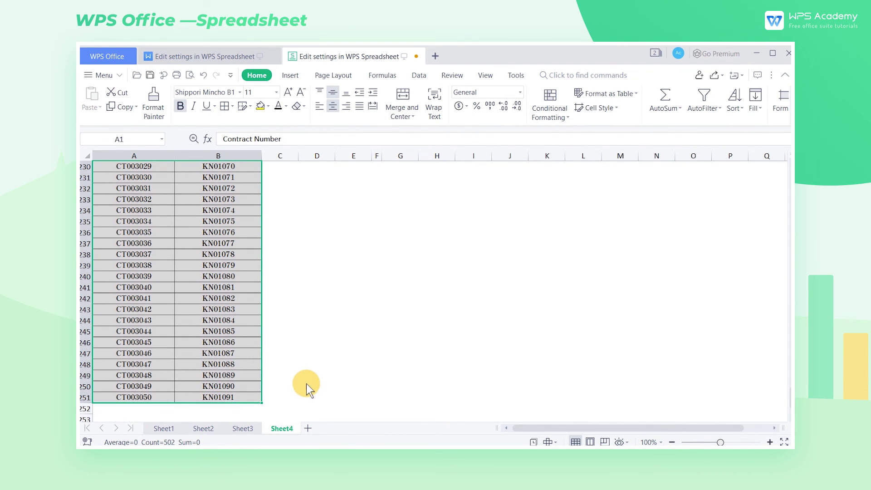
scroll(307, 383, down, 2)
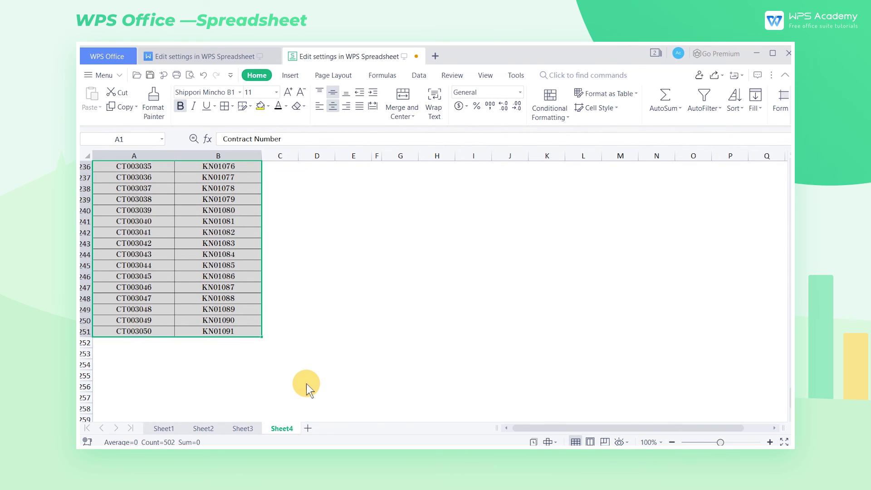